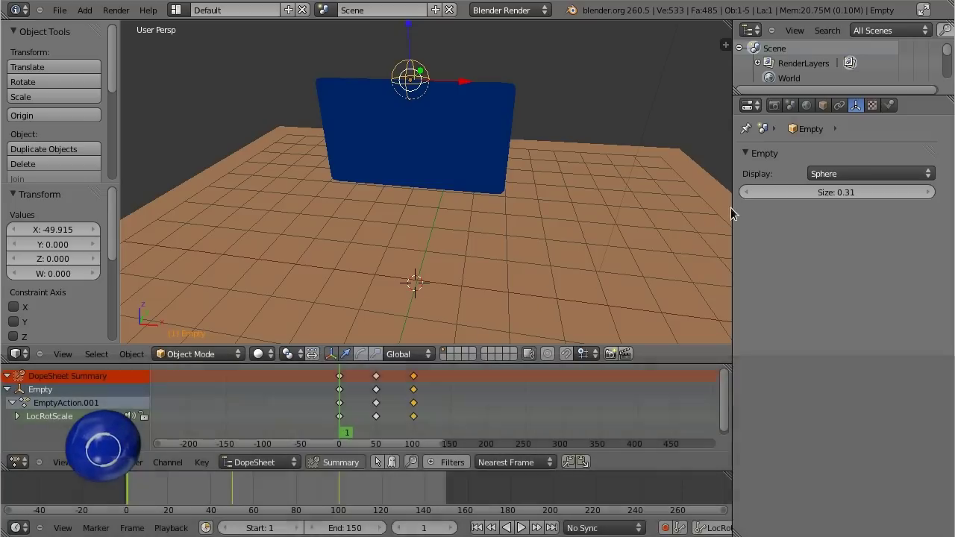
Show the physics settings for the animated Empty in the Properties editor
click(889, 109)
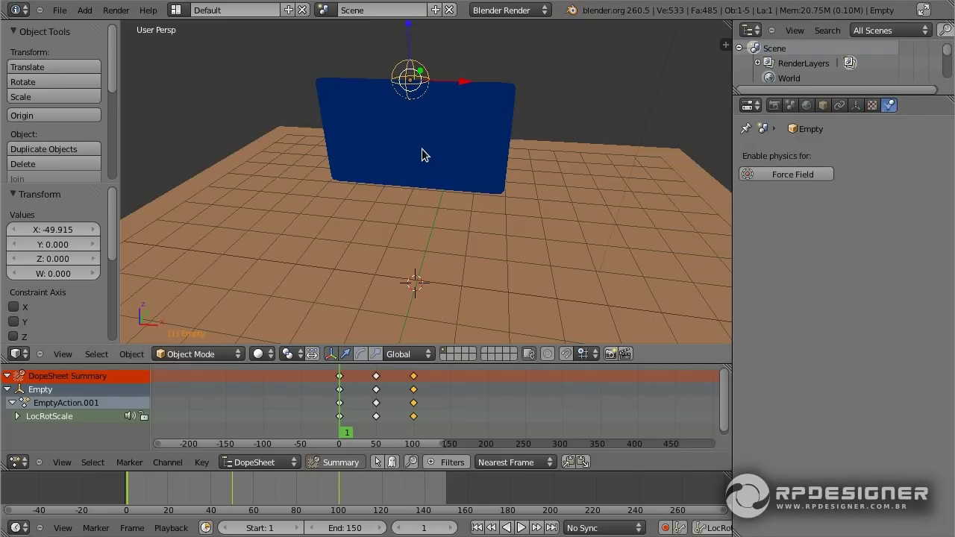
Select the Pano cloth plane, set its Mass to 10, and play the simulation through
right_click(421, 154)
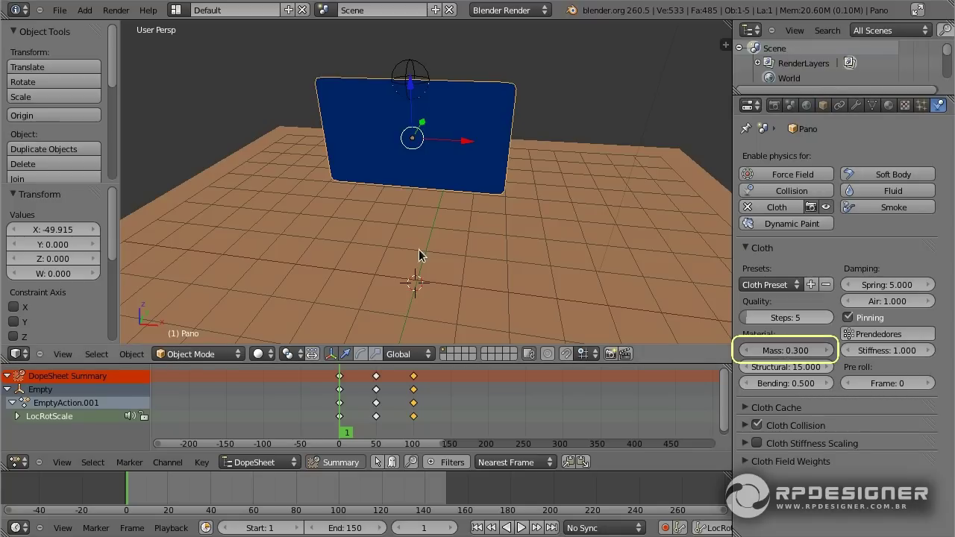
key(alt+a)
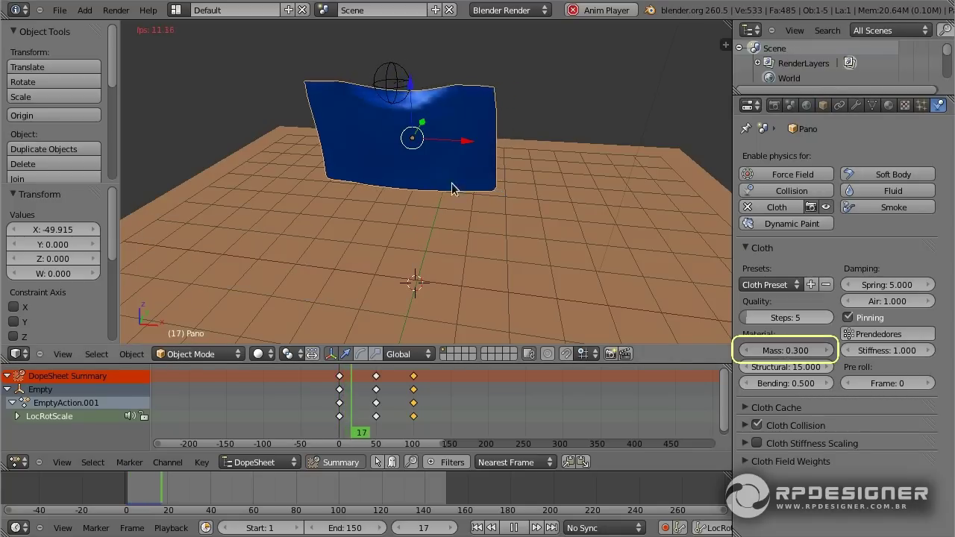
click(806, 351)
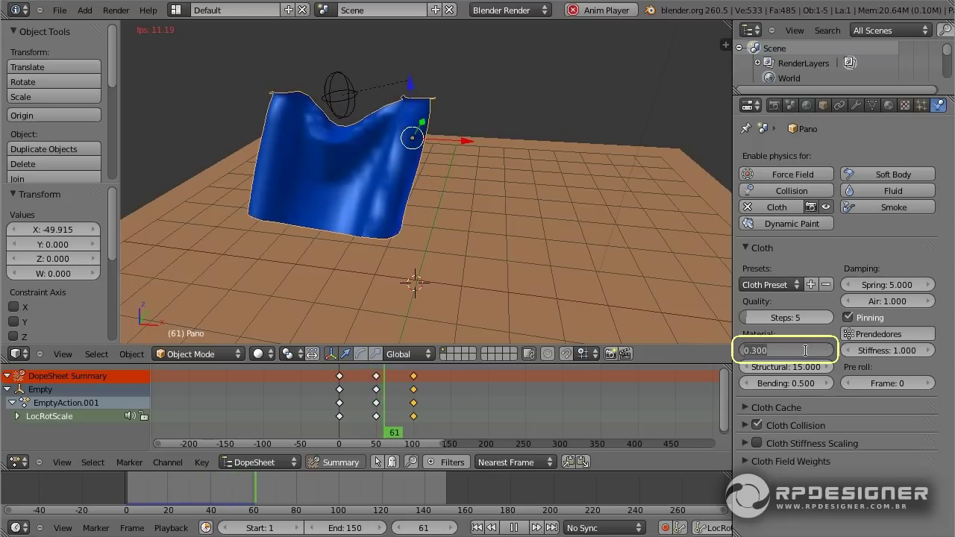
text(10)
key(Return)
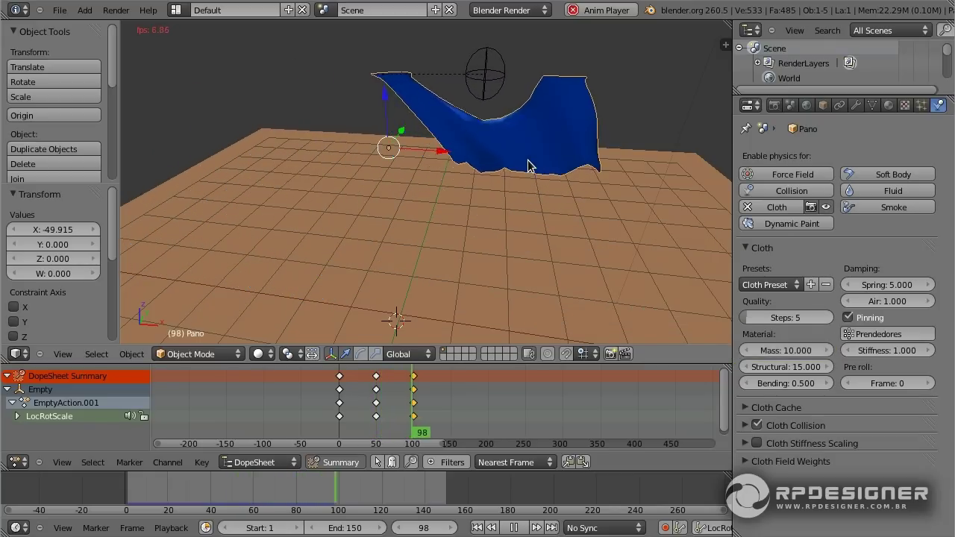
key(Escape)
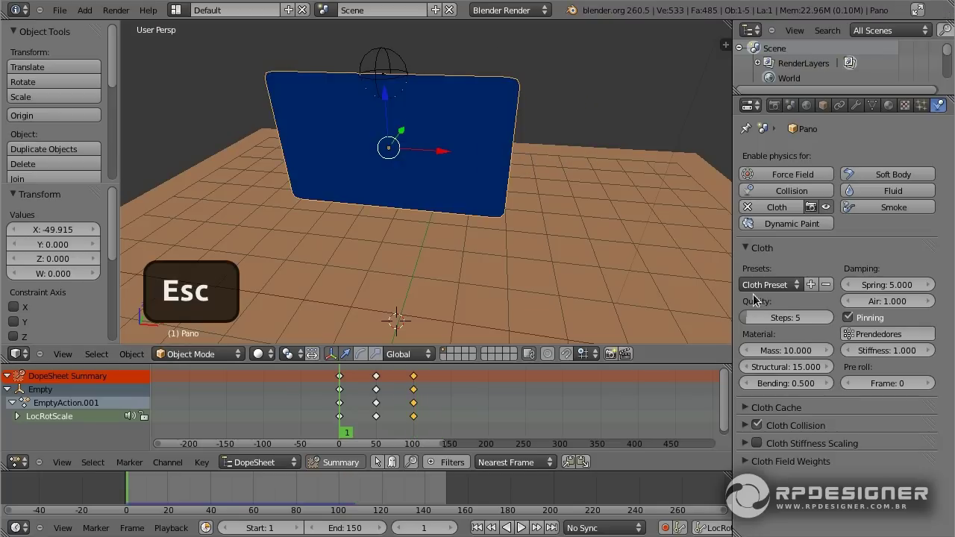
Set the cloth Mass to 0.1 and play the simulation
click(800, 351)
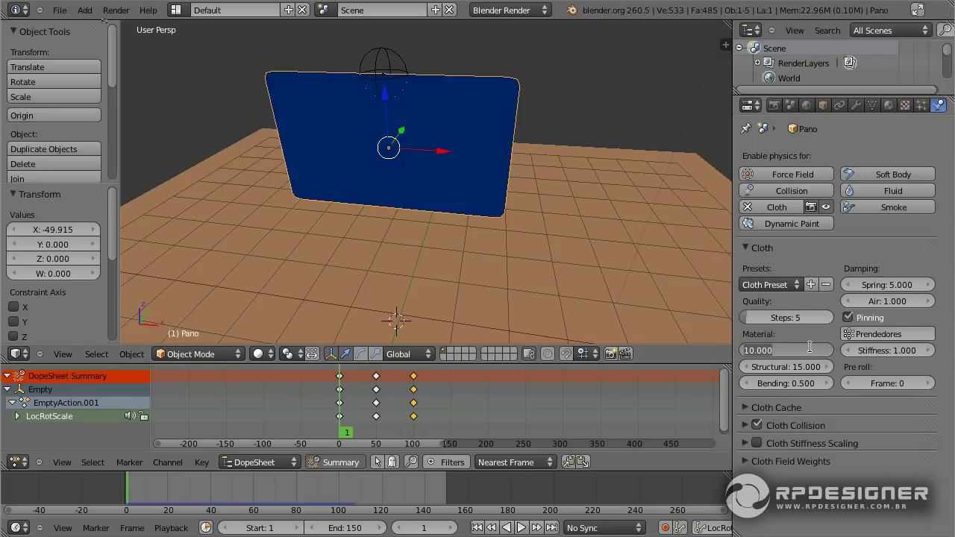
text(1)
key(Return)
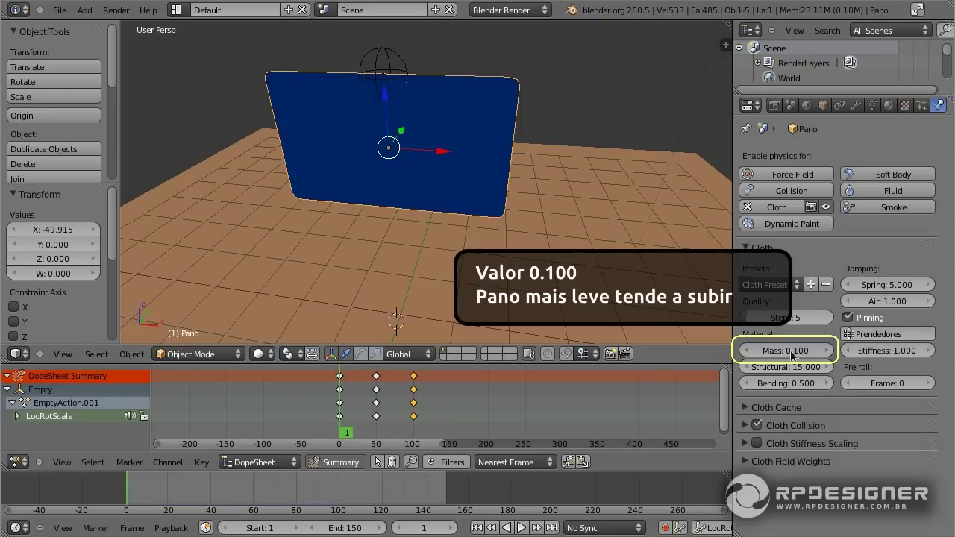
key(alt+a)
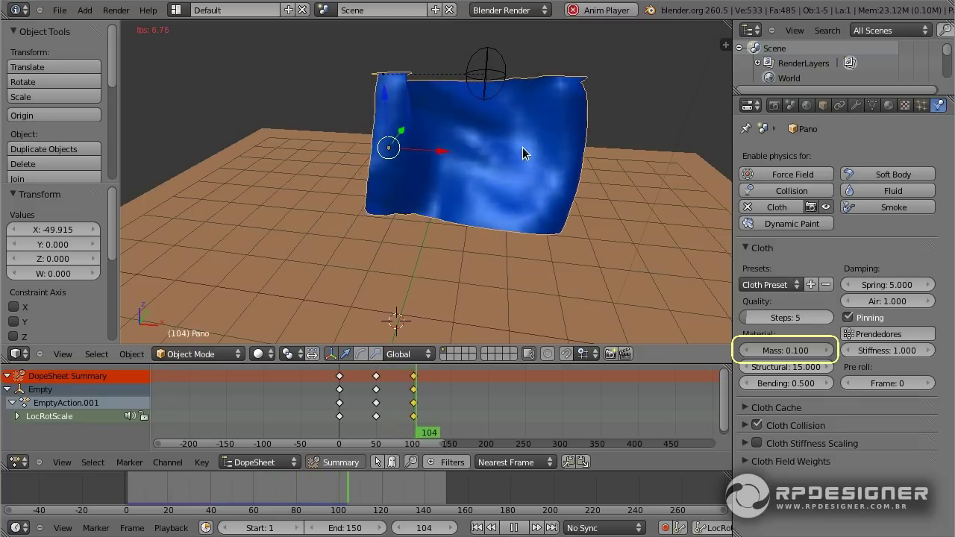
key(Escape)
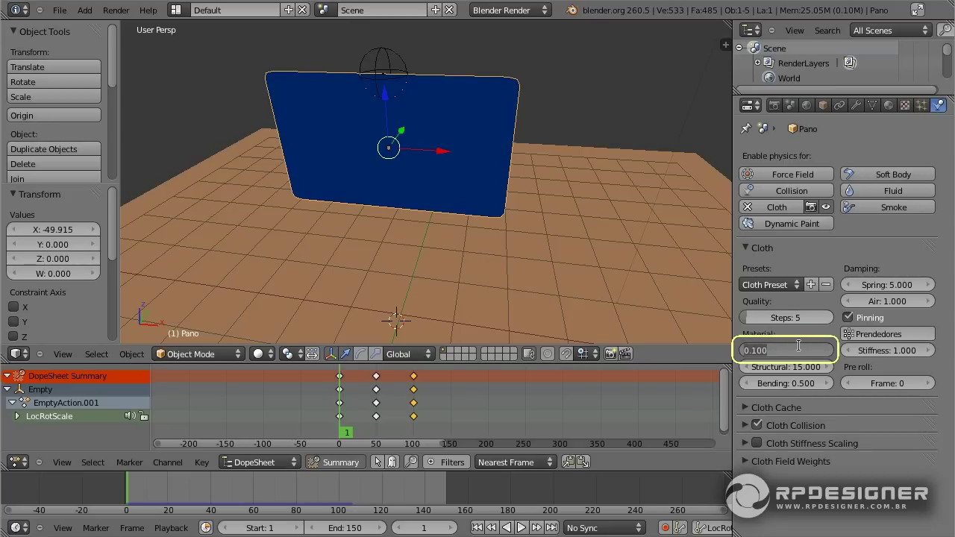
Replay the cloth with a Mass of 0.01, then reset to frame 1
text(.010)
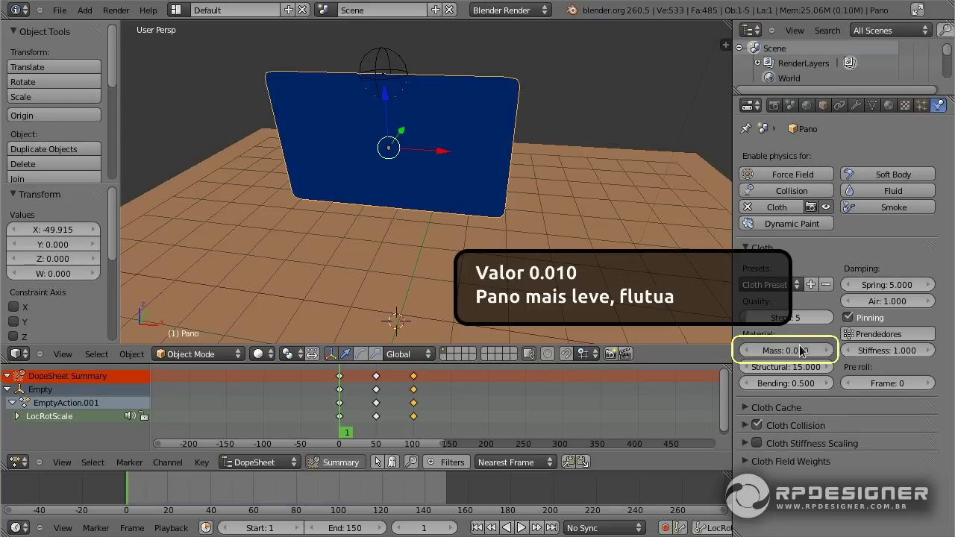
key(alt+a)
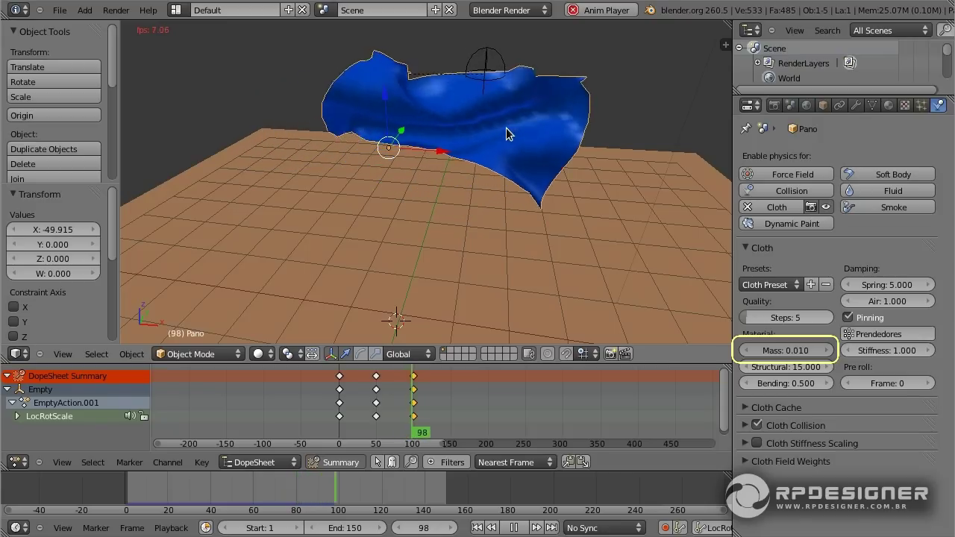
key(Escape)
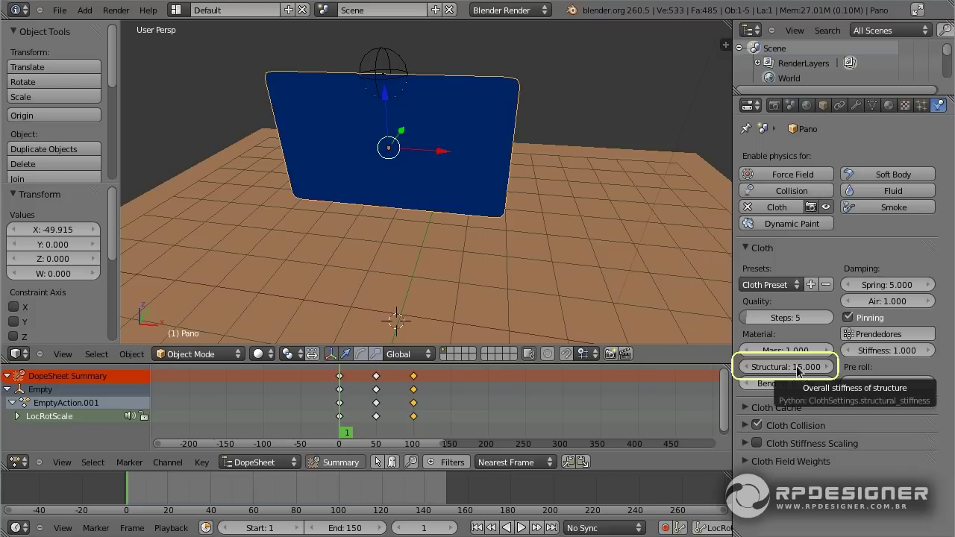
Replay the cloth with Structural stiffness at 15, then 50, then 5
key(alt+a)
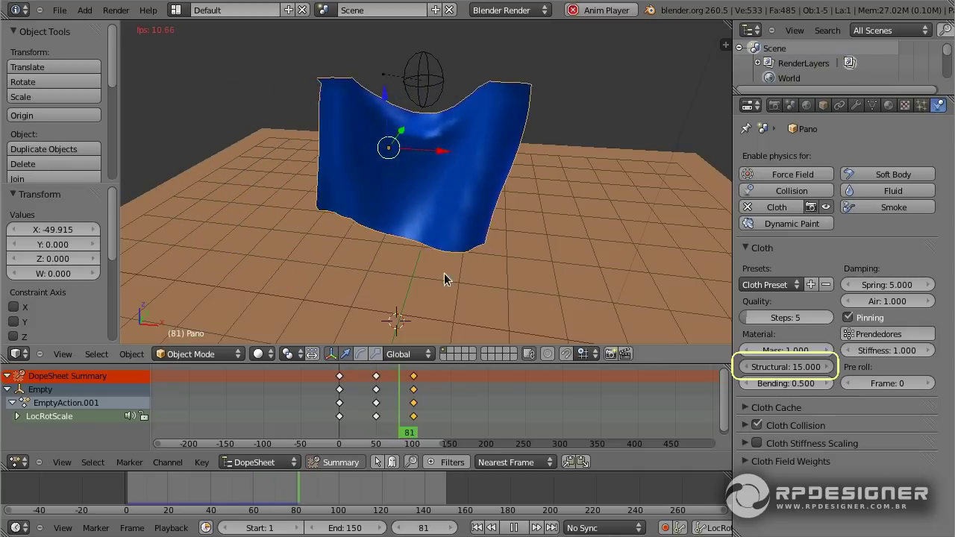
key(Escape)
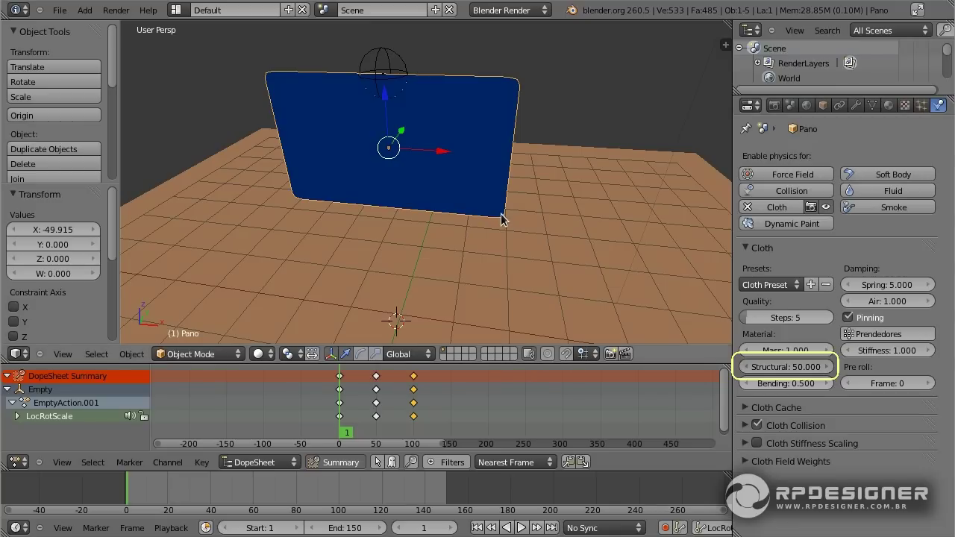
key(alt+a)
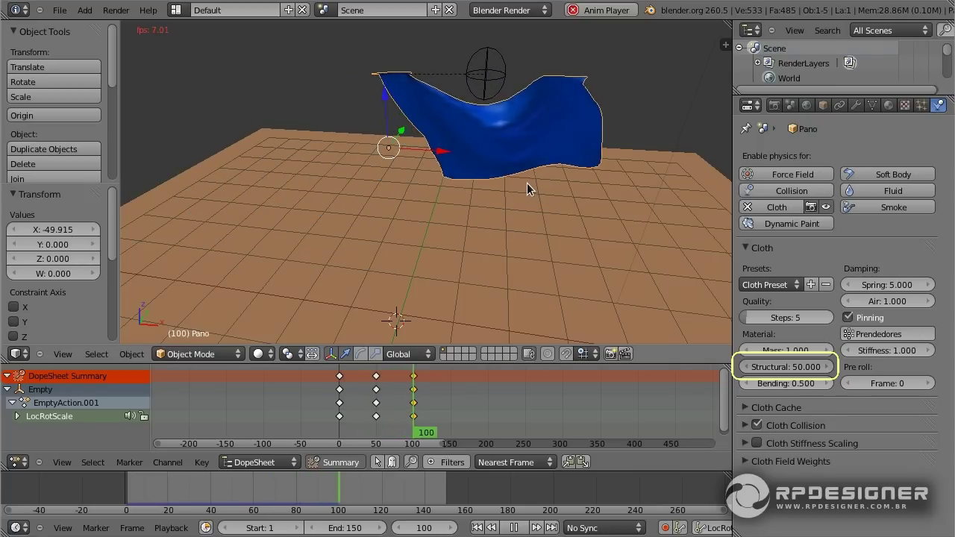
key(Escape)
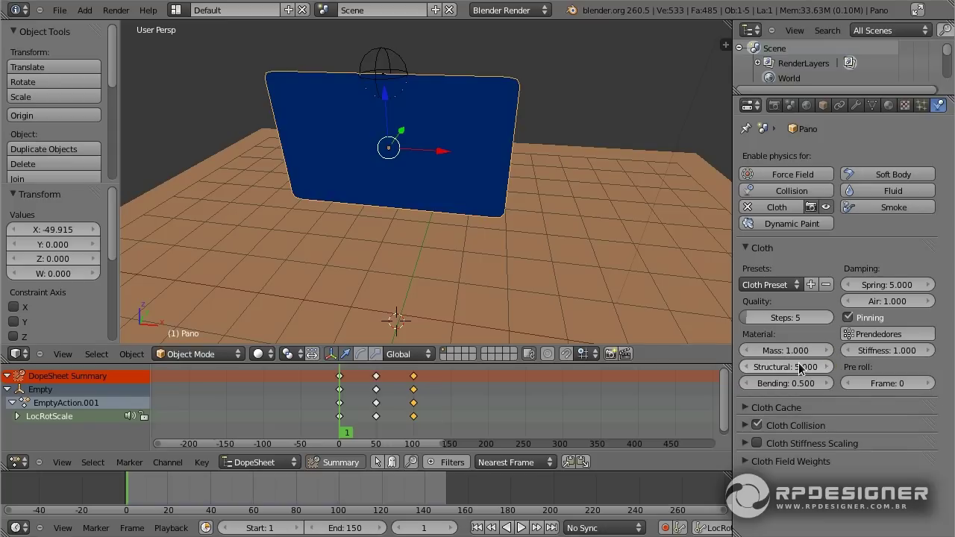
key(alt+a)
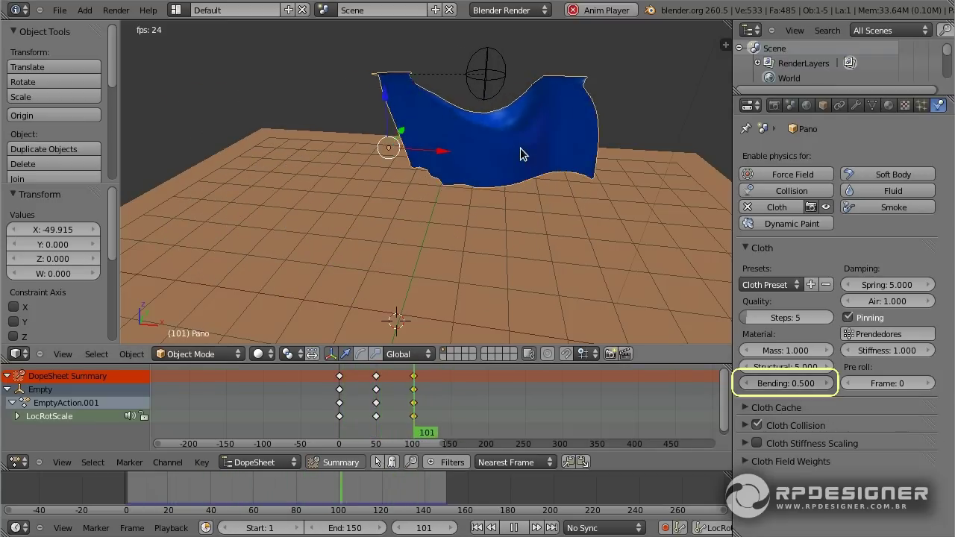
Lower the Bending stiffness to 0.1 and replay the cloth simulation
key(Escape)
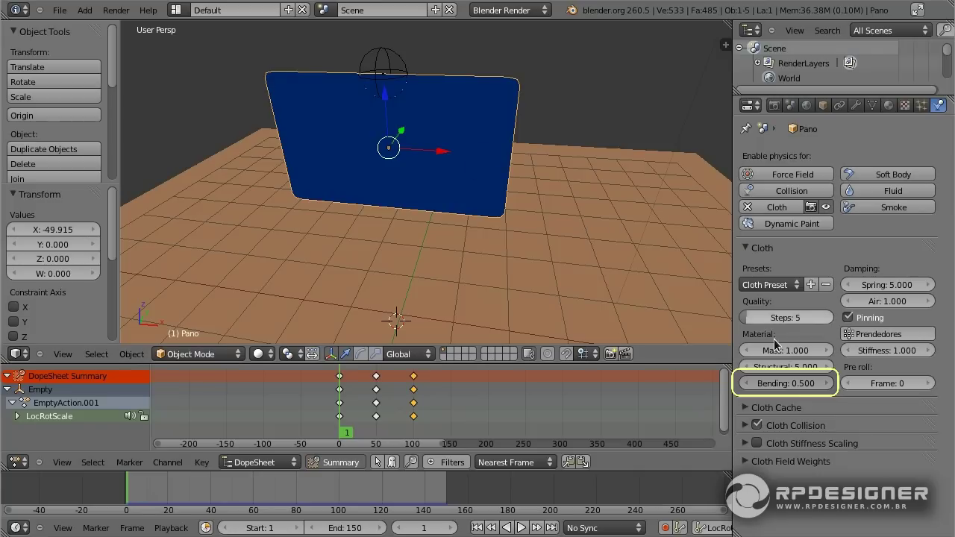
click(794, 383)
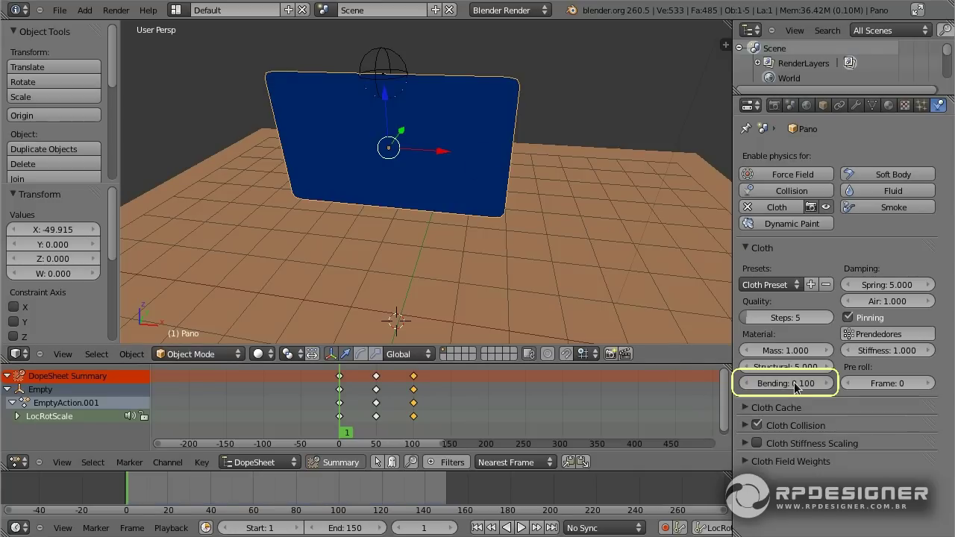
key(alt+a)
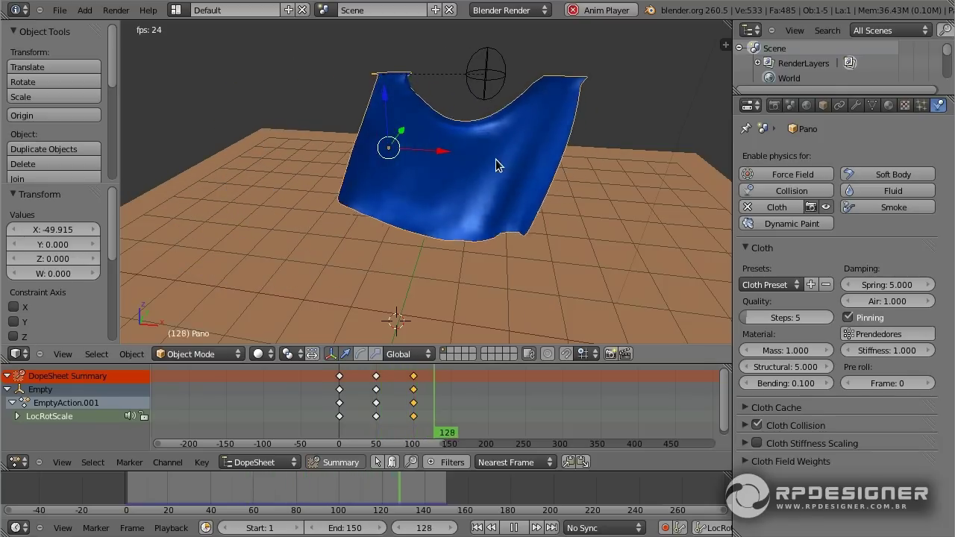
Set Spring damping to 0 and Air damping to 0.001
click(890, 285)
text(0)
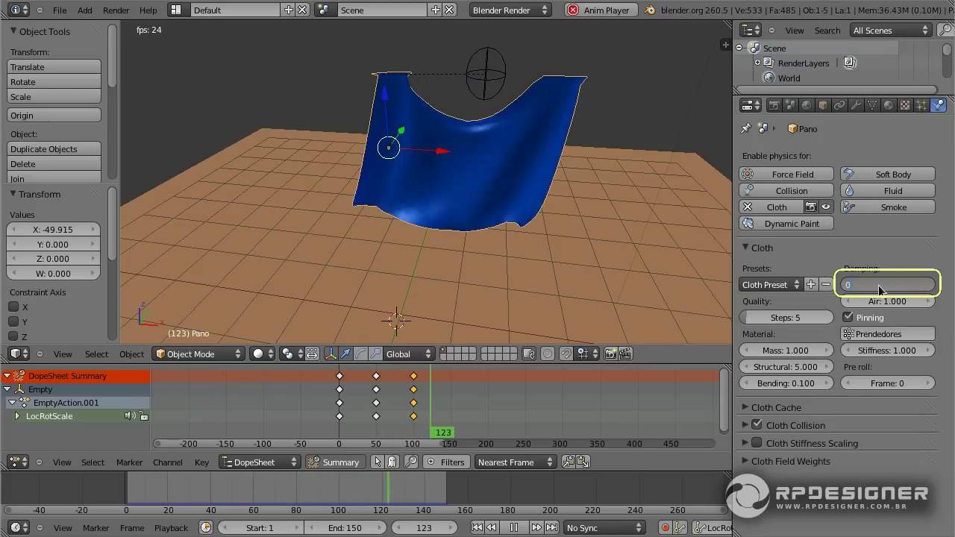
key(Return)
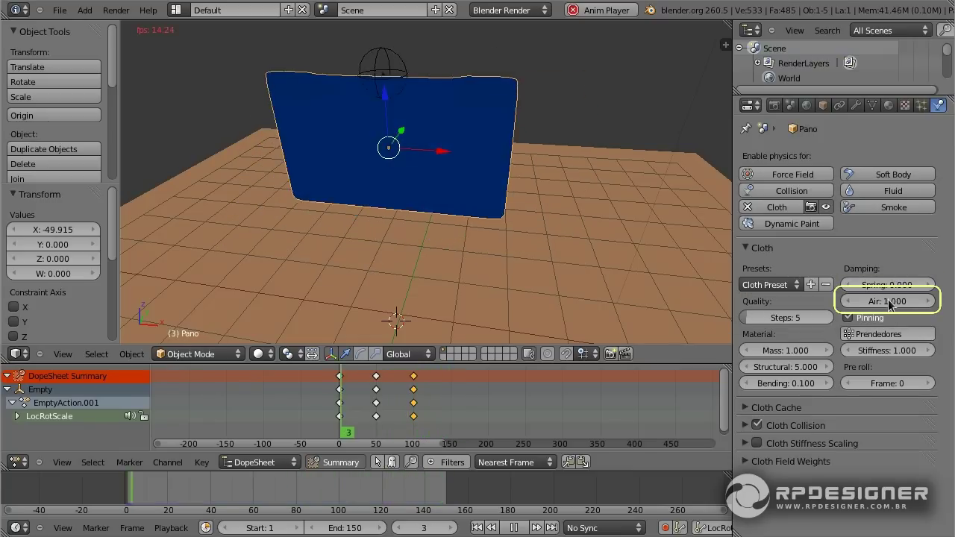
click(899, 301)
text(.001)
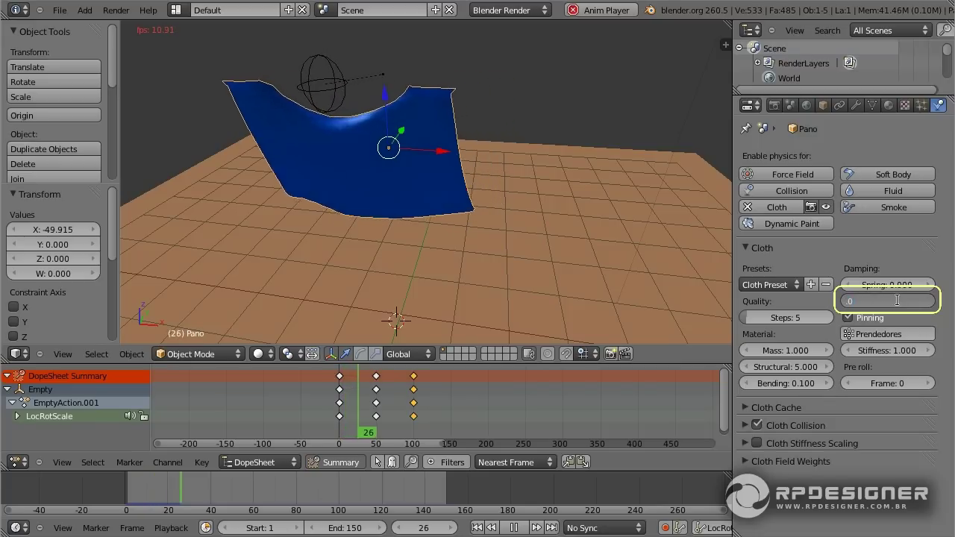
key(Return)
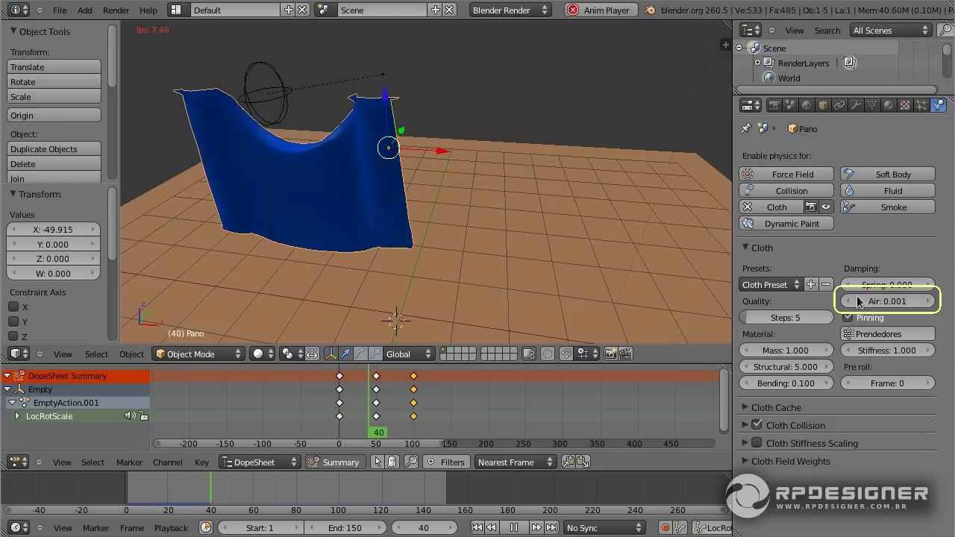
Replay the cloth simulation with the new damping, then reset to frame 1
key(Escape)
key(alt+a)
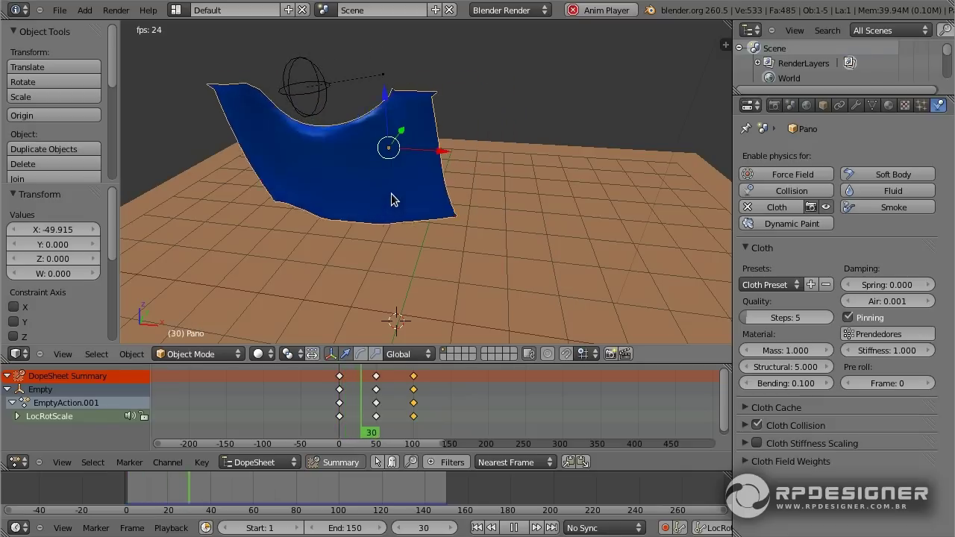
key(Escape)
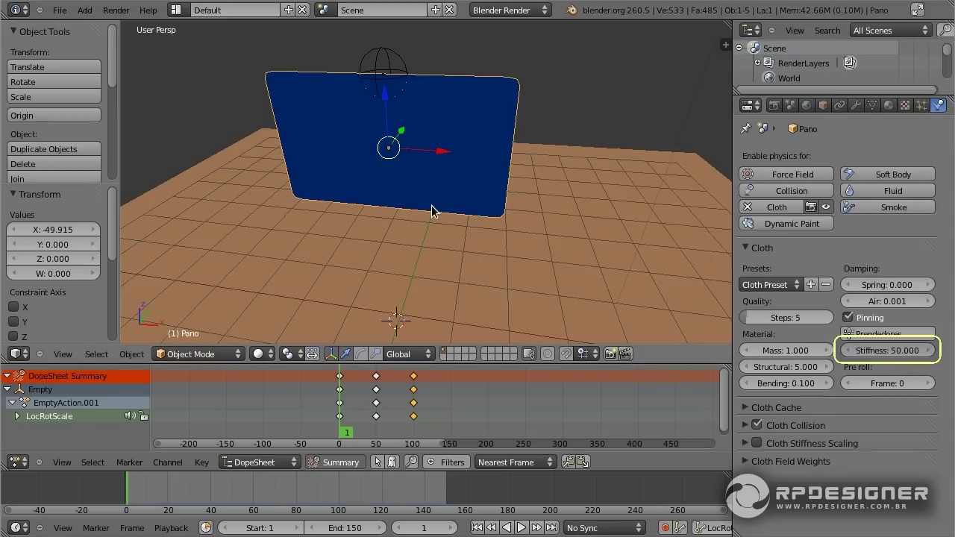
Set the pinning Stiffness back to 1 and orbit around the cloth while it plays
key(alt+a)
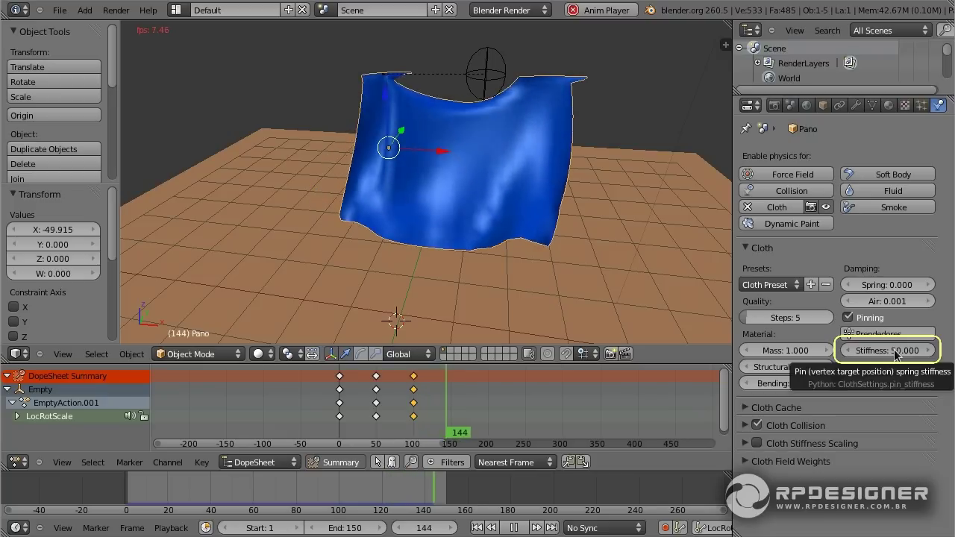
key(Escape)
click(896, 352)
text(1)
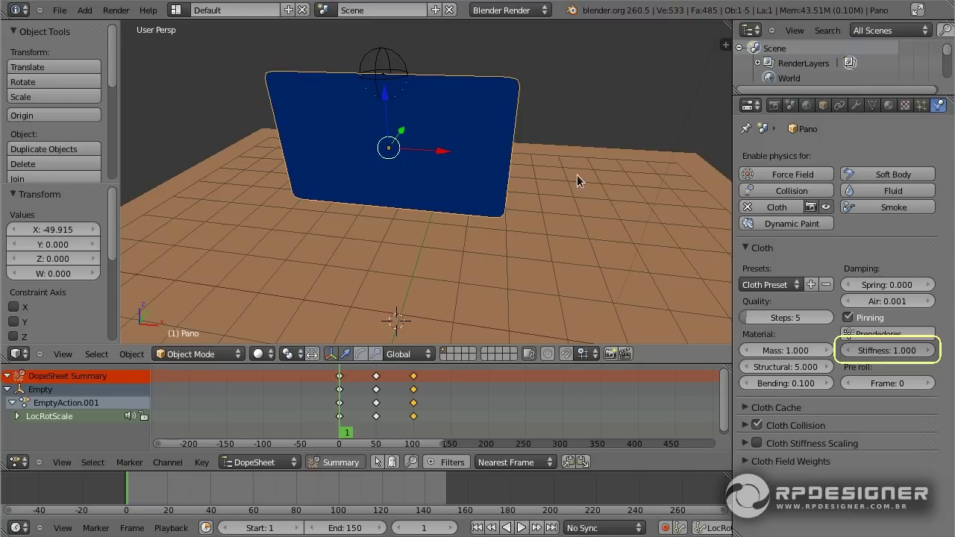
key(alt+a)
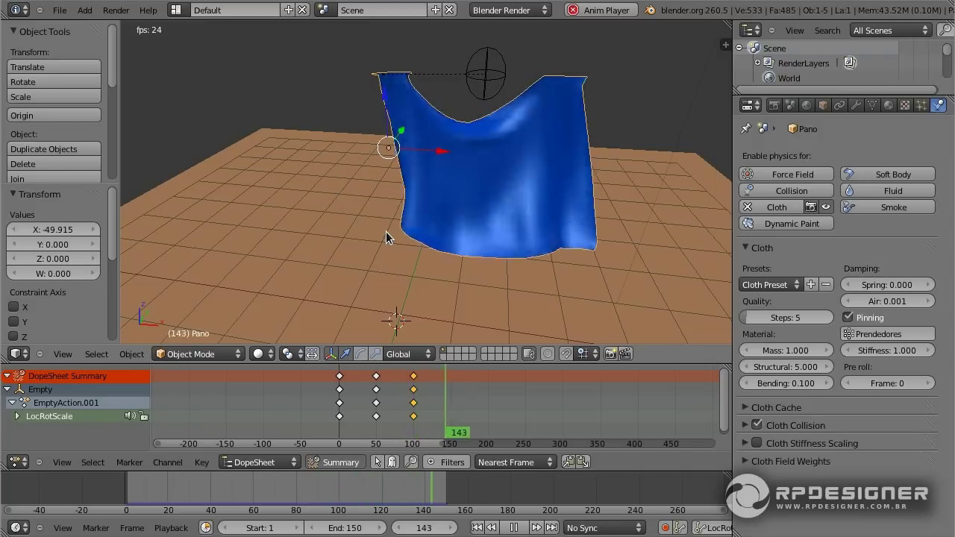
mouse_move(431, 190)
middle_down()
mouse_move(443, 185)
mouse_move(452, 201)
mouse_move(393, 193)
middle_up()
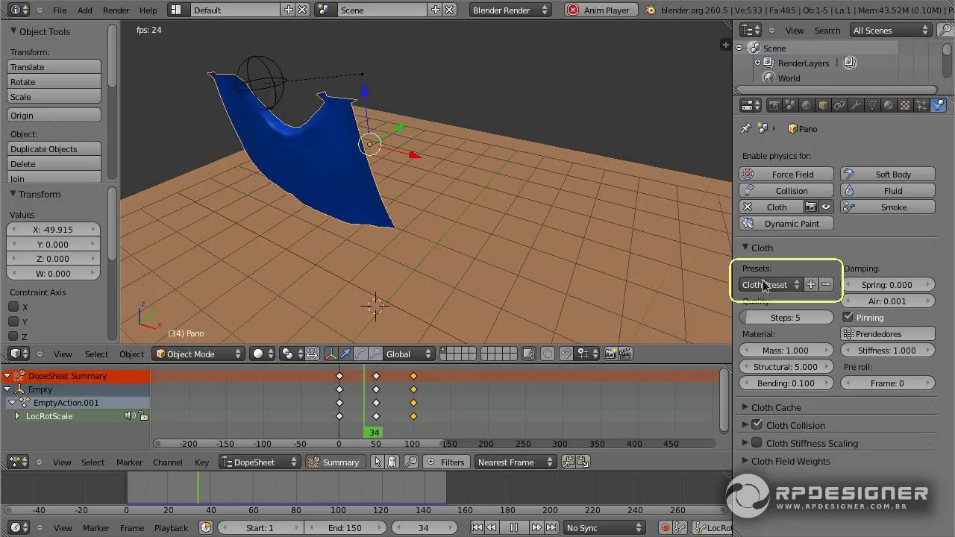
Browse the Cloth Presets list, stop playback at frame 1, and reselect the Pano plane
click(796, 287)
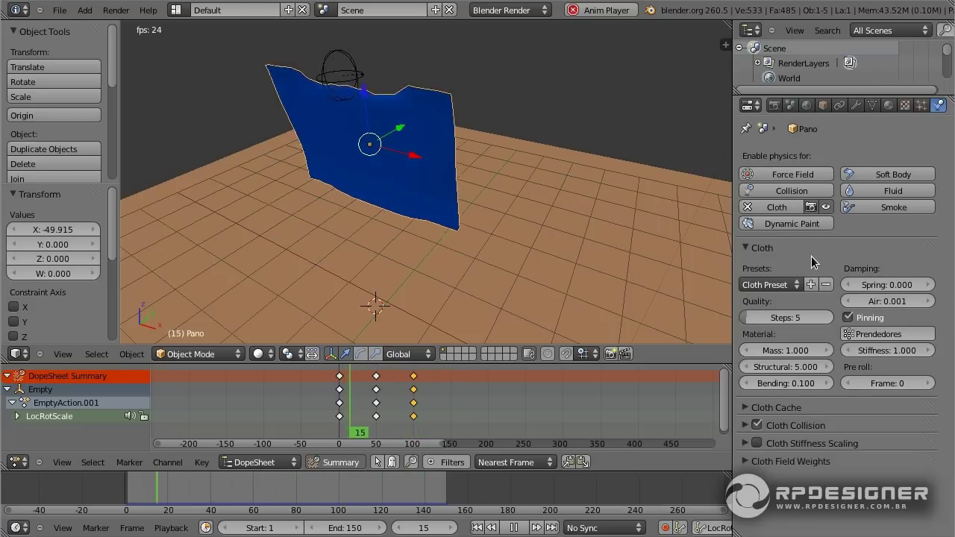
key(Escape)
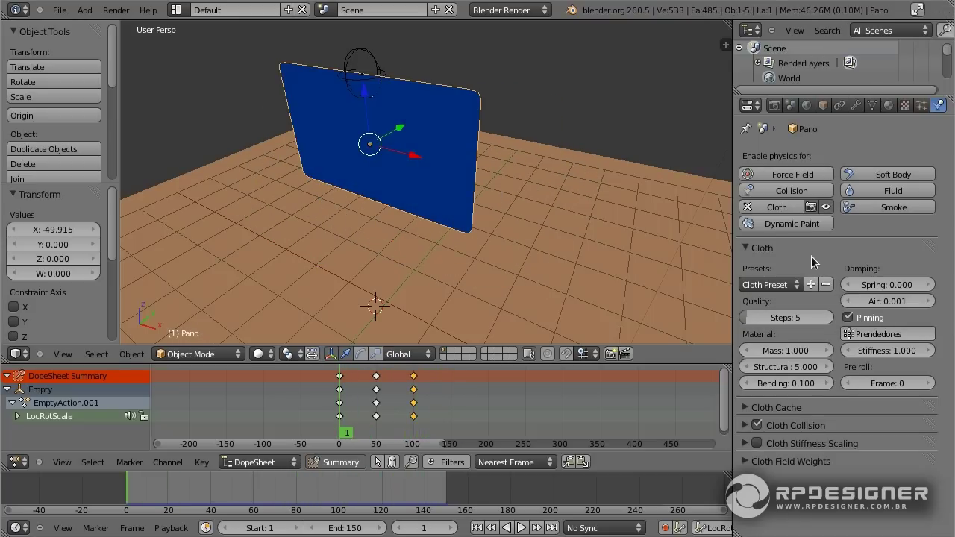
right_click(421, 202)
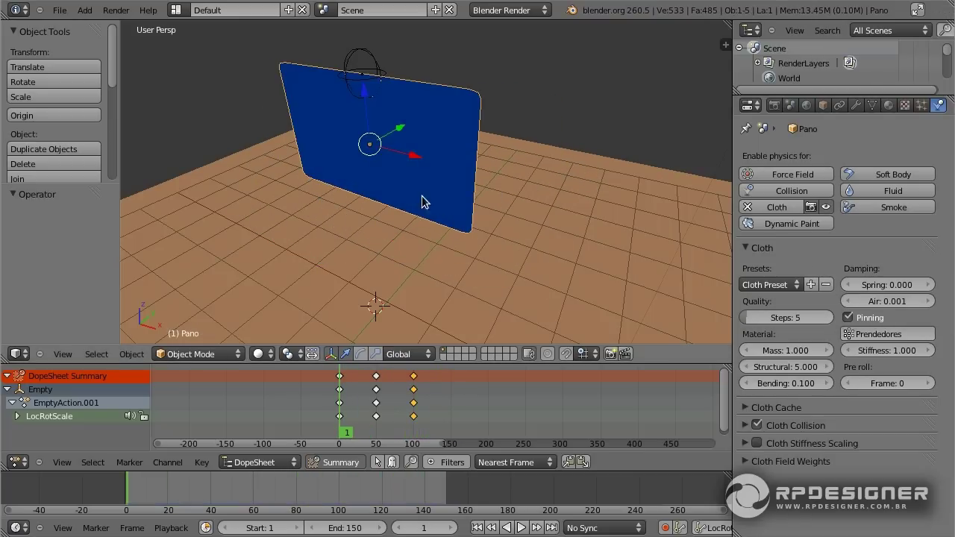
Enable and expand Cloth Stiffness Scaling, then put the Pano plane into Edit Mode
click(758, 443)
click(744, 443)
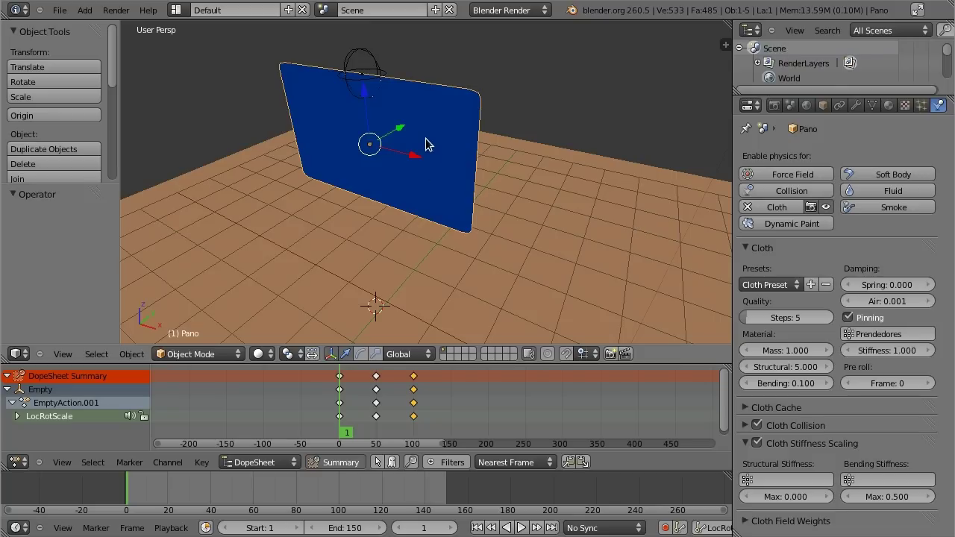
key(Tab)
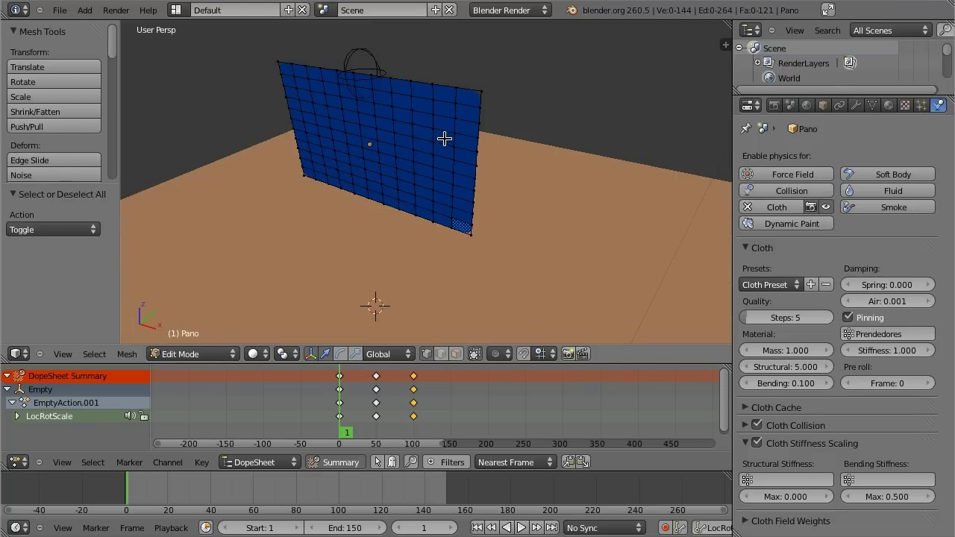
Lasso a vertical strip of vertices and assign it to a new vertex group 'Ruga'
ctrl+drag(444, 138, 439, 146)
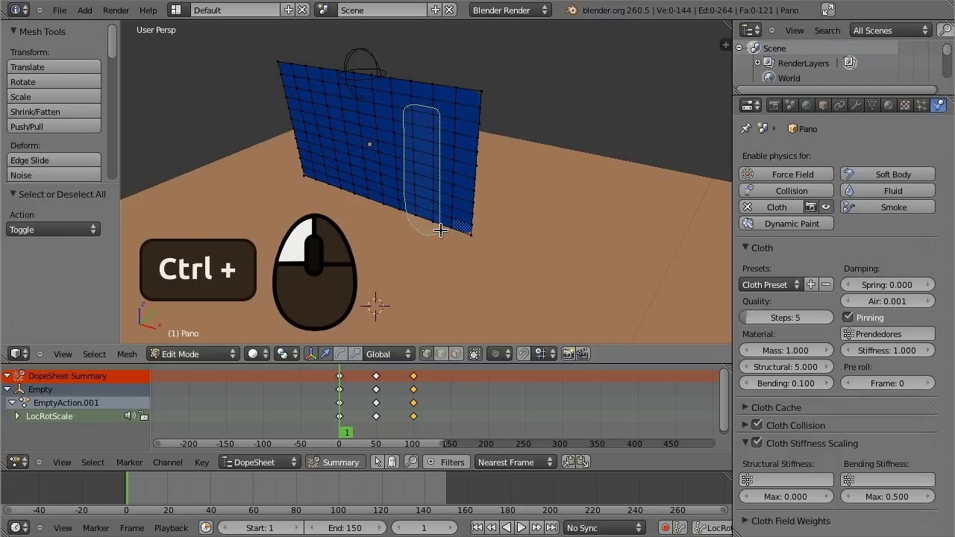
ctrl+drag(443, 137, 442, 136)
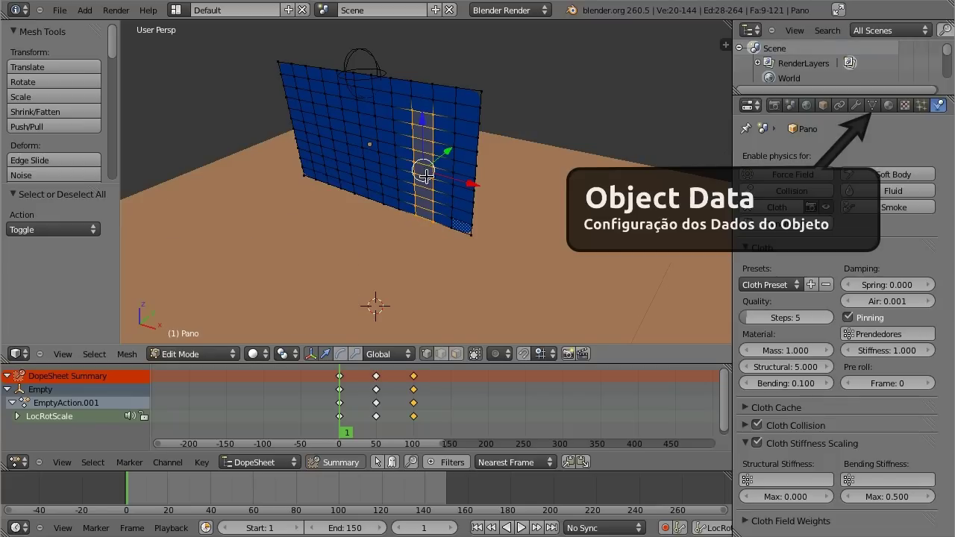
click(872, 105)
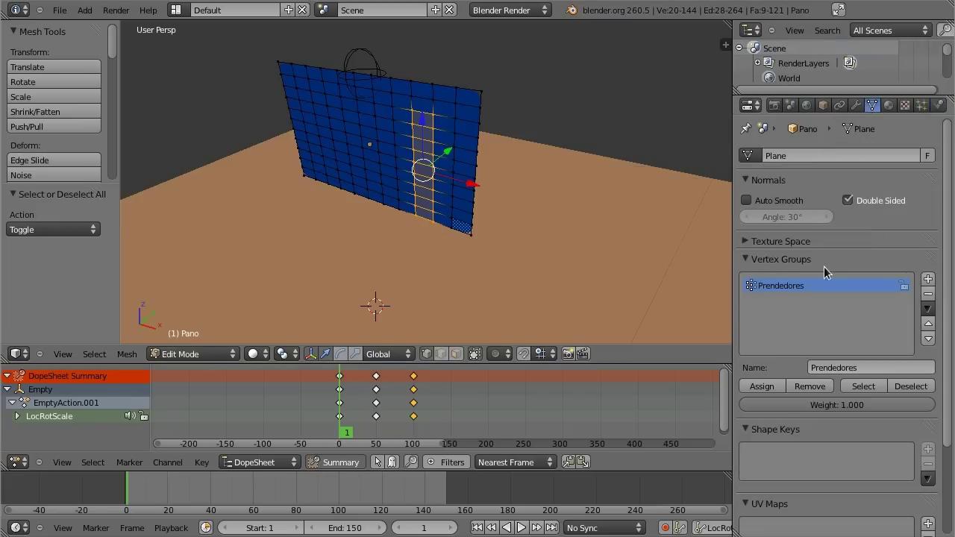
click(928, 280)
text(Ruga)
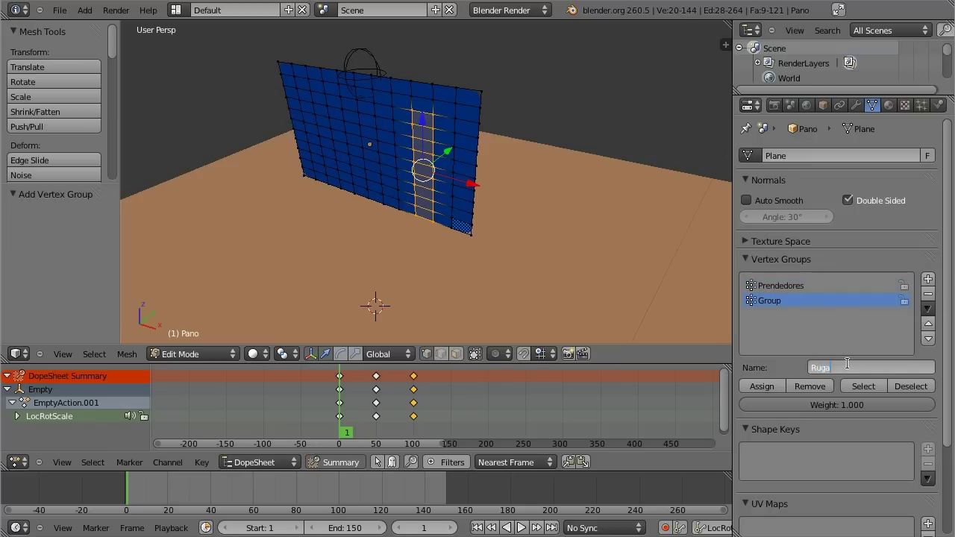
key(Return)
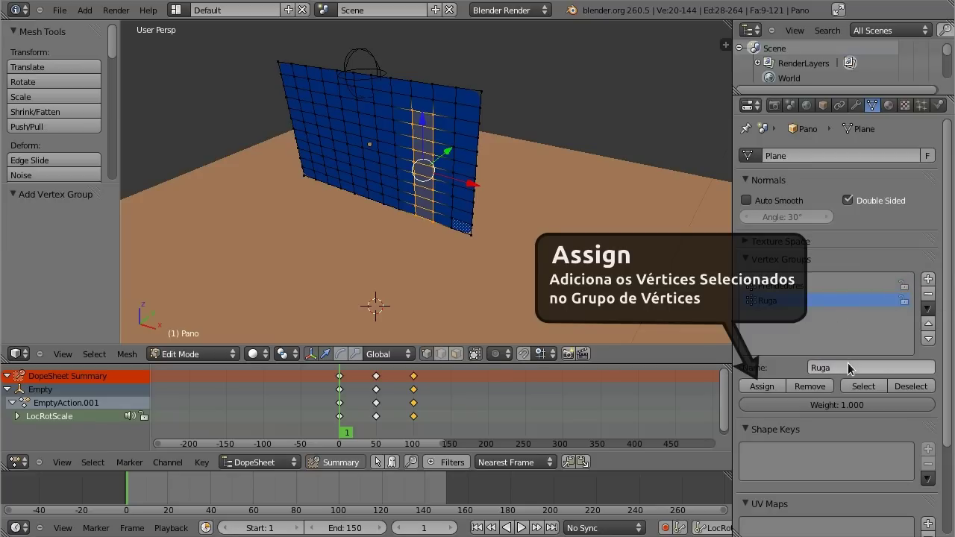
click(762, 388)
Reselect the Ruga group's vertices to verify them, then return to Object Mode
key(a)
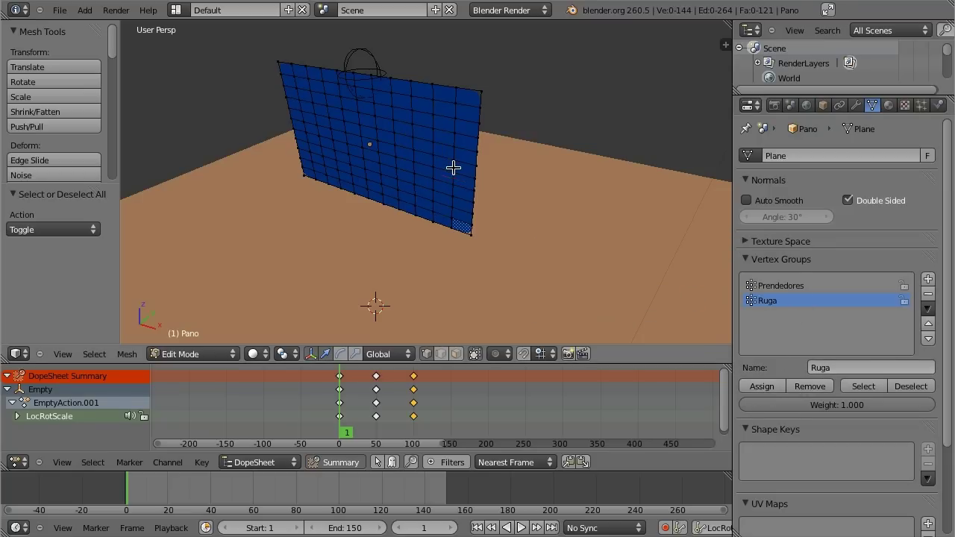
click(863, 386)
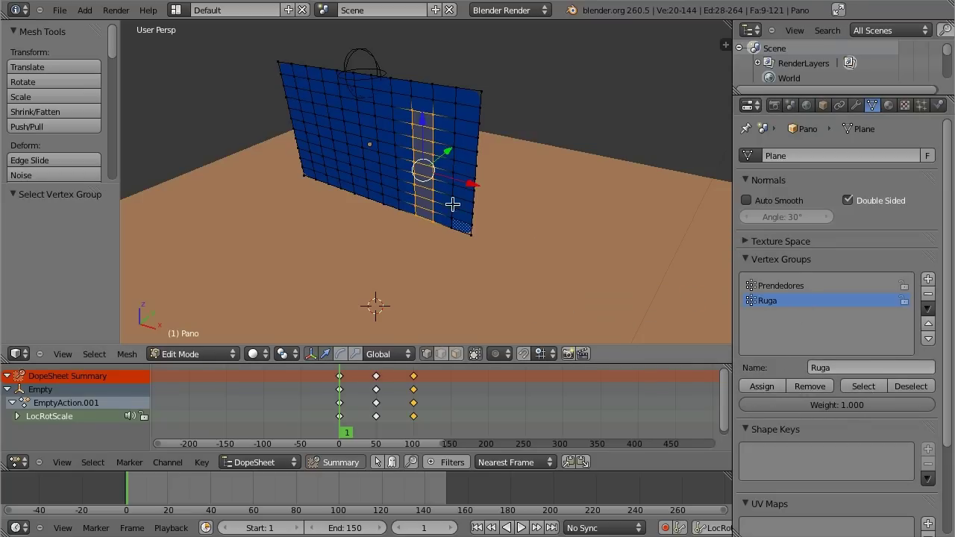
key(Tab)
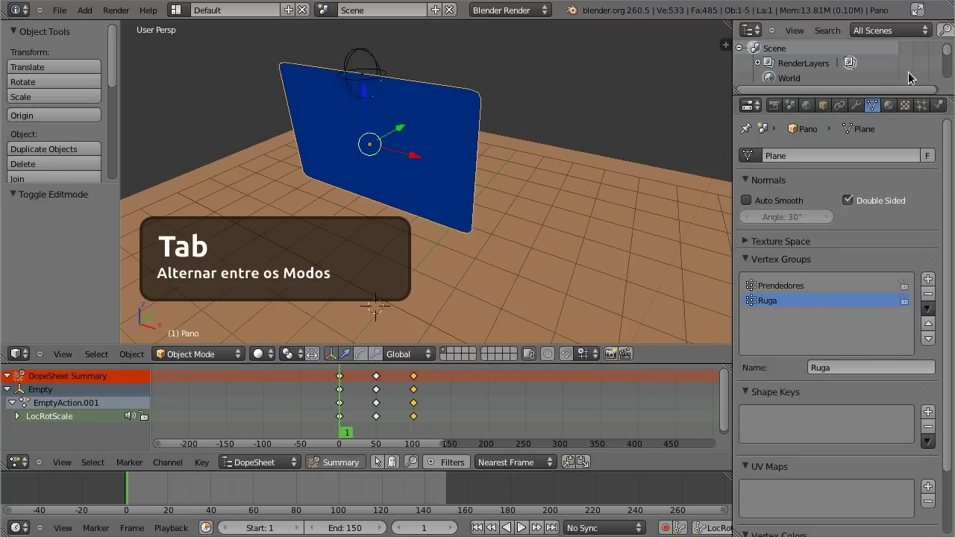
Assign the Ruga vertex group to scale bending stiffness and play the cloth simulation
click(939, 107)
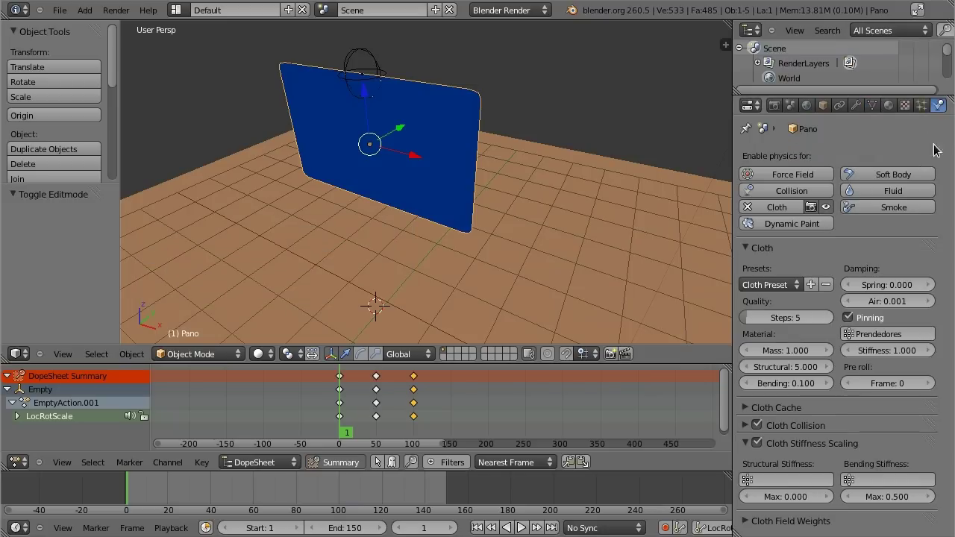
click(879, 478)
click(860, 341)
key(alt+a)
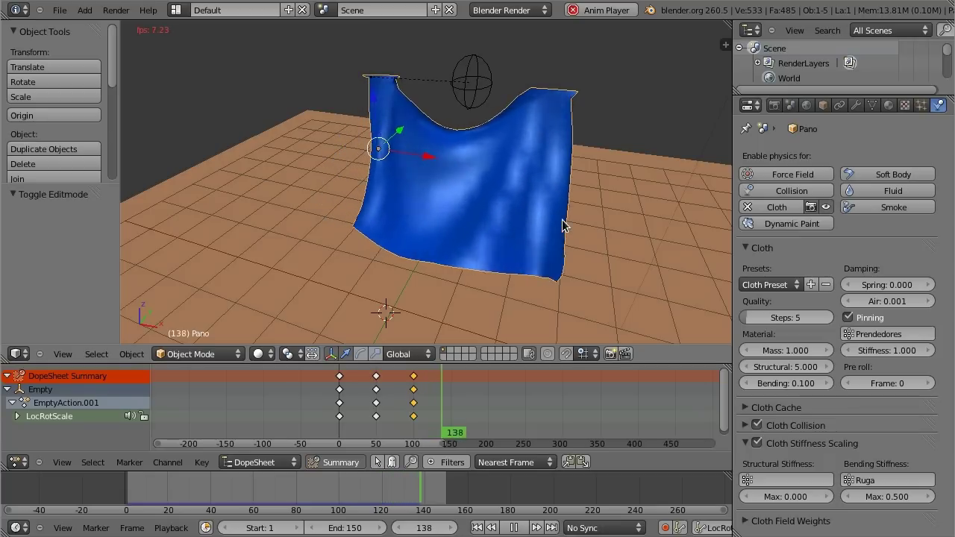
Stop playback, set the Ruga bending stiffness Max to 500, and replay the cloth
key(Escape)
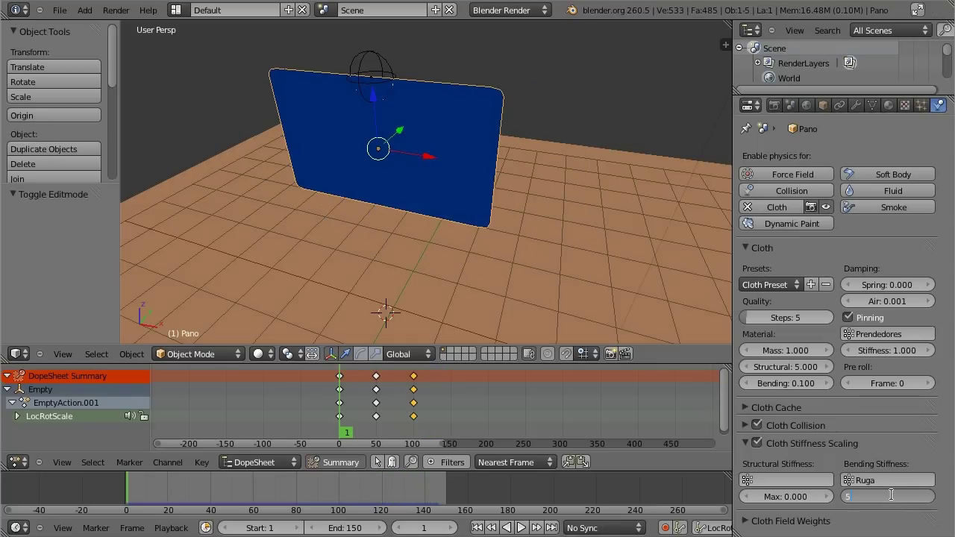
text(00)
key(Return)
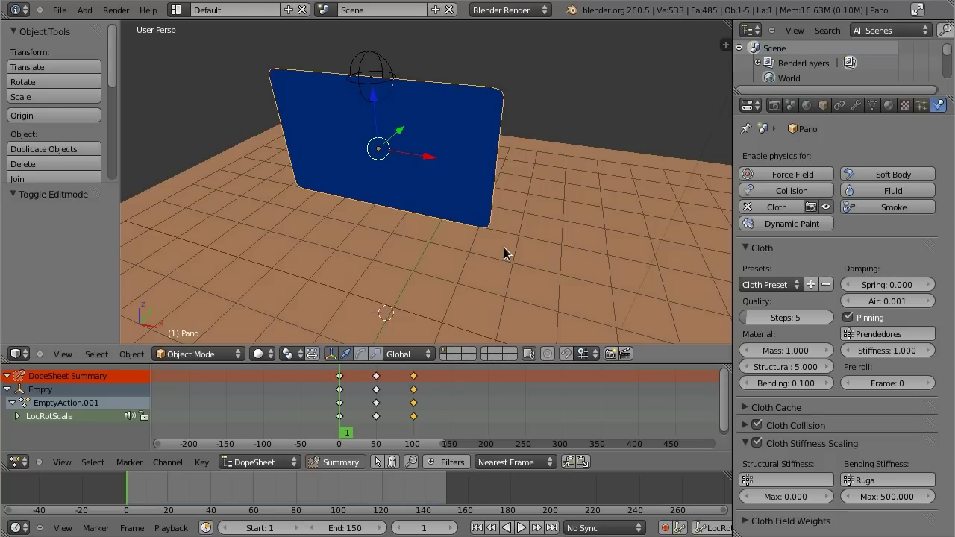
key(alt+a)
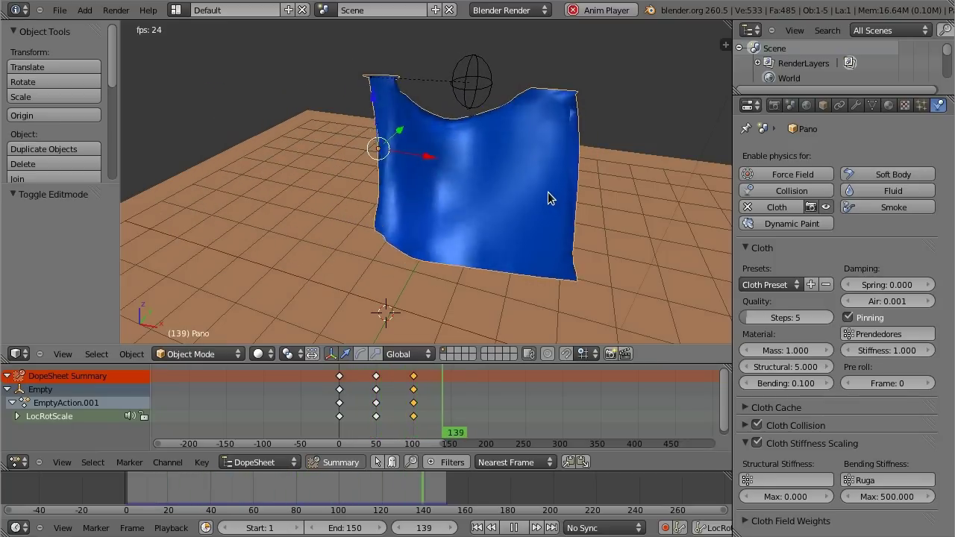
Lower the bending stiffness Max to 0.1, replay the cloth, then stop at frame 1
key(Escape)
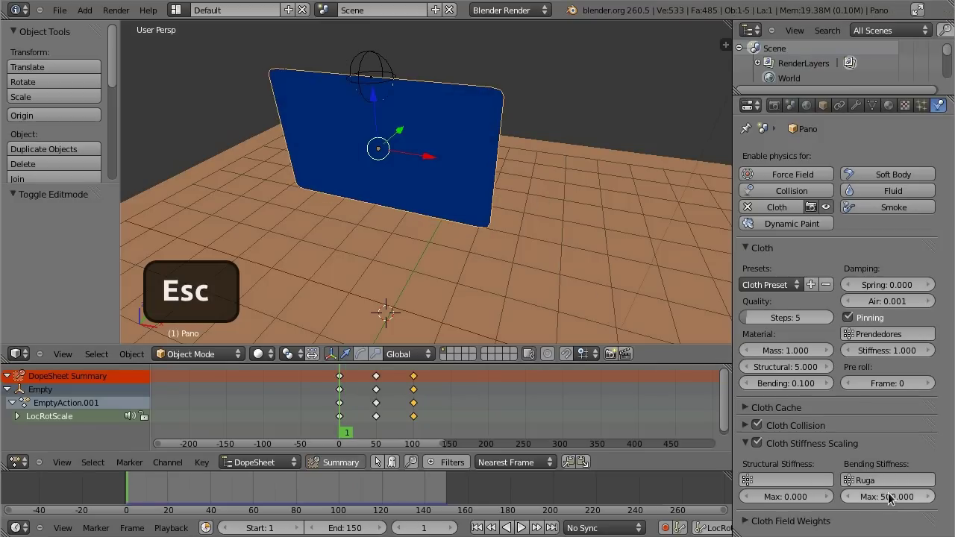
click(888, 497)
text(.1)
key(Return)
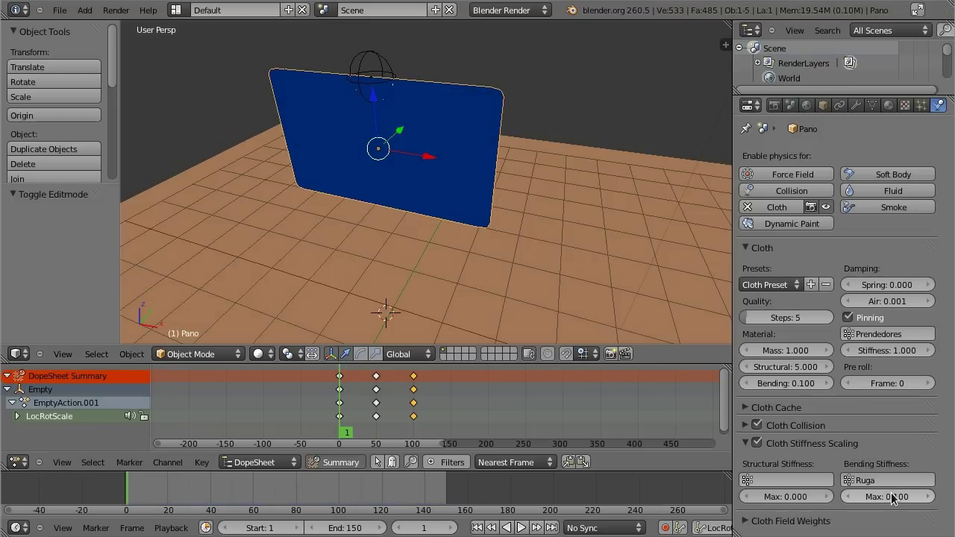
key(alt+a)
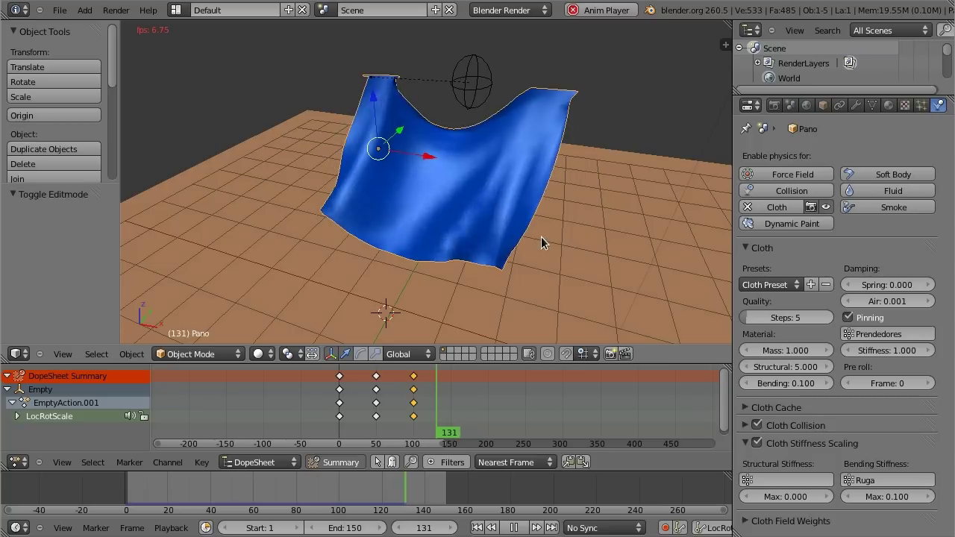
key(Escape)
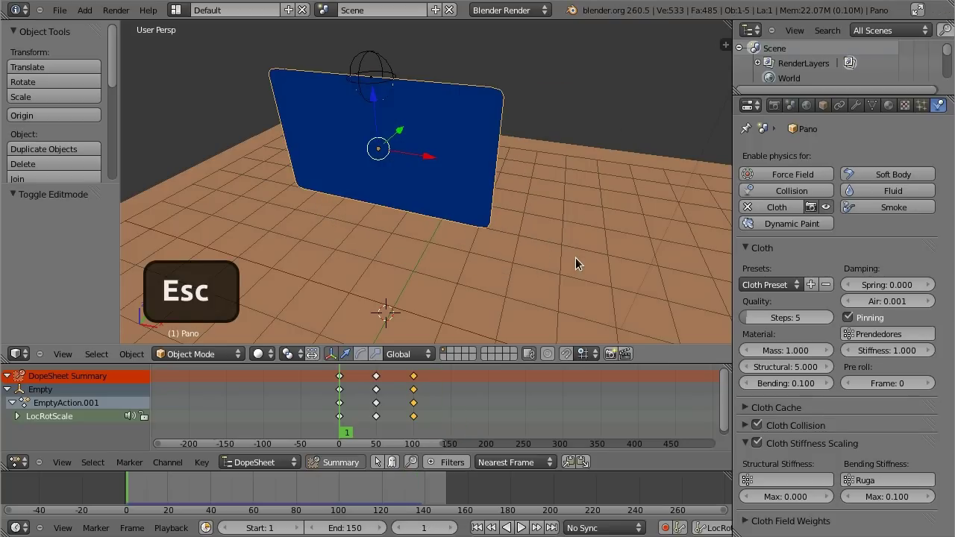
Clear the bending stiffness vertex group and remove the Ruga vertex group in Object Data
click(885, 481)
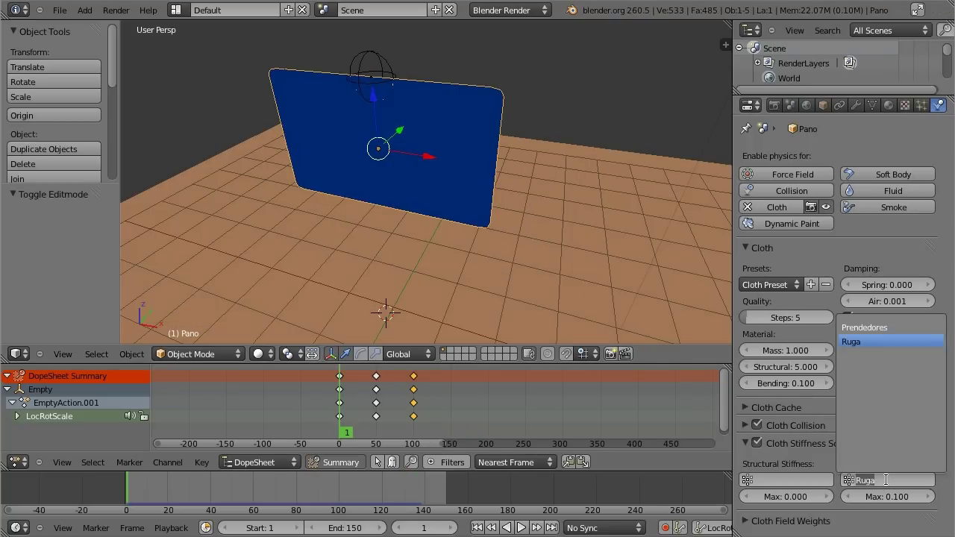
click(882, 482)
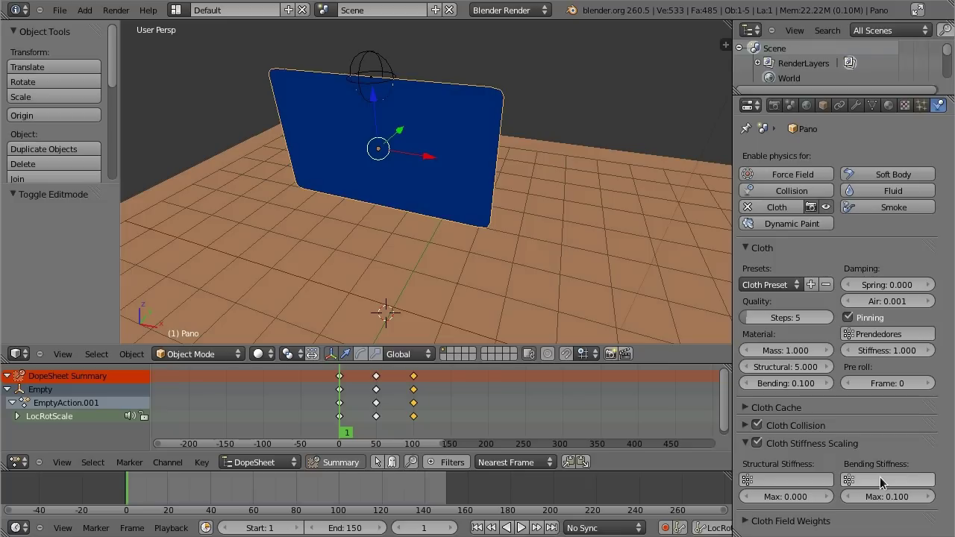
click(871, 106)
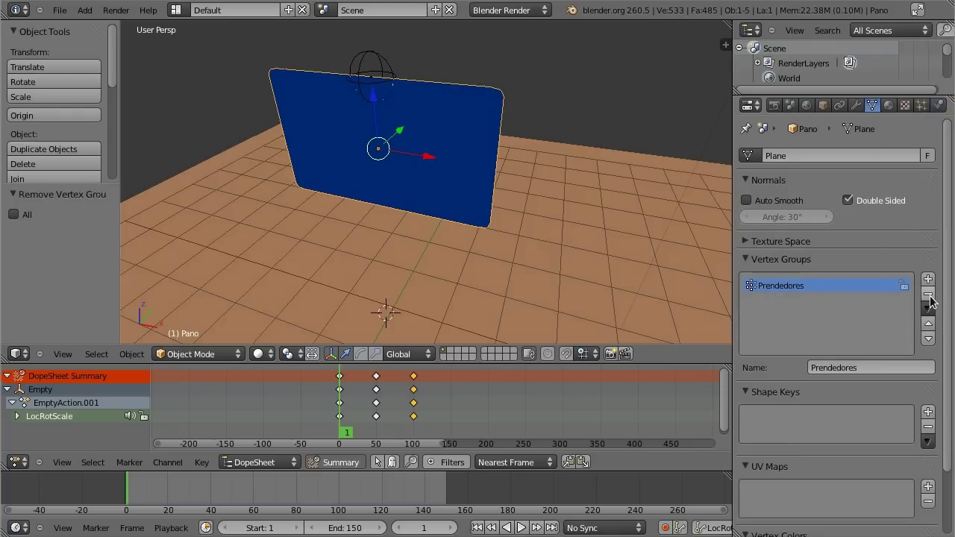
Switch off and collapse Cloth Stiffness Scaling in the cloth physics settings
click(938, 109)
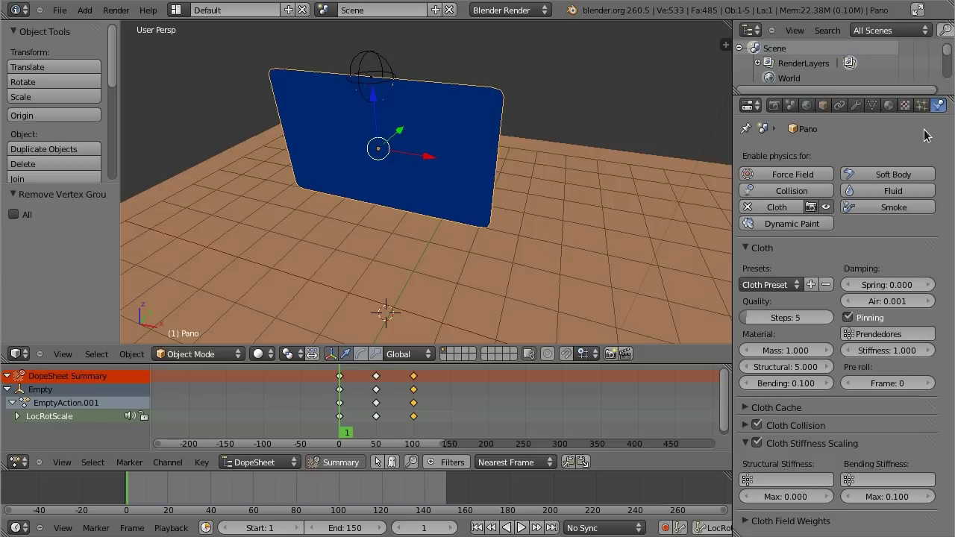
click(758, 444)
click(748, 444)
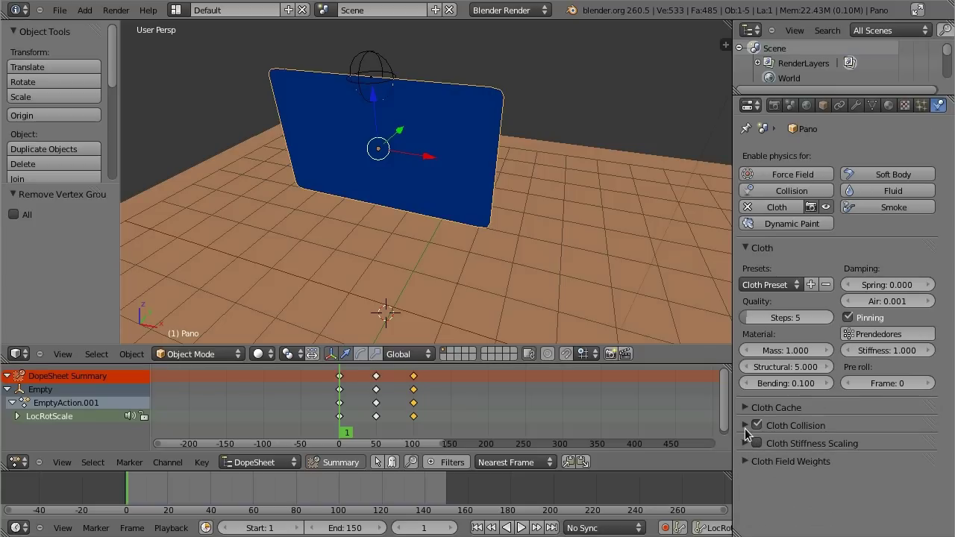